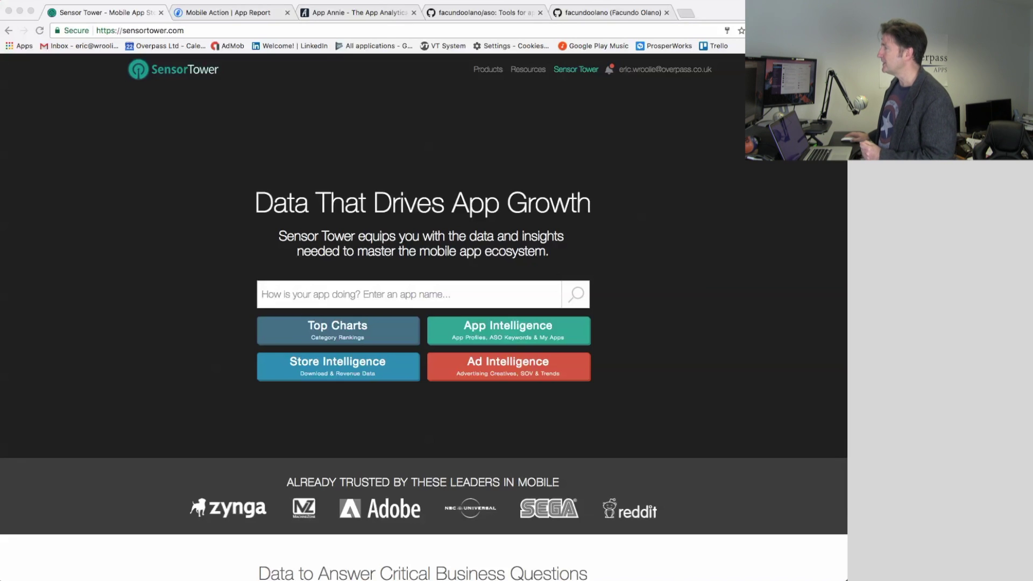
- Open the Top Charts product to view the App Store rankings
{"action": "left_click", "coordinate": [573, 76]}
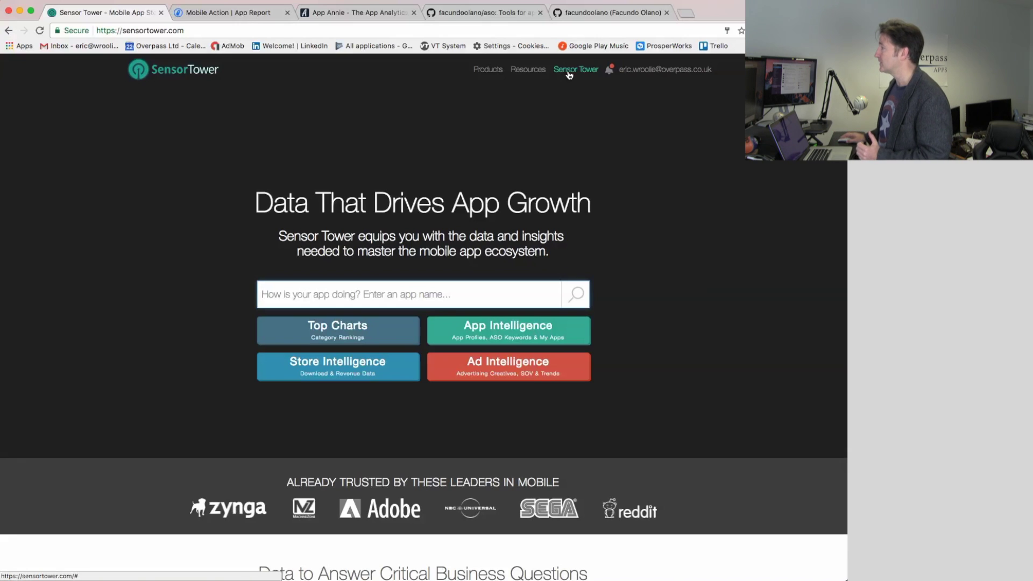
{"action": "left_click", "coordinate": [497, 74]}
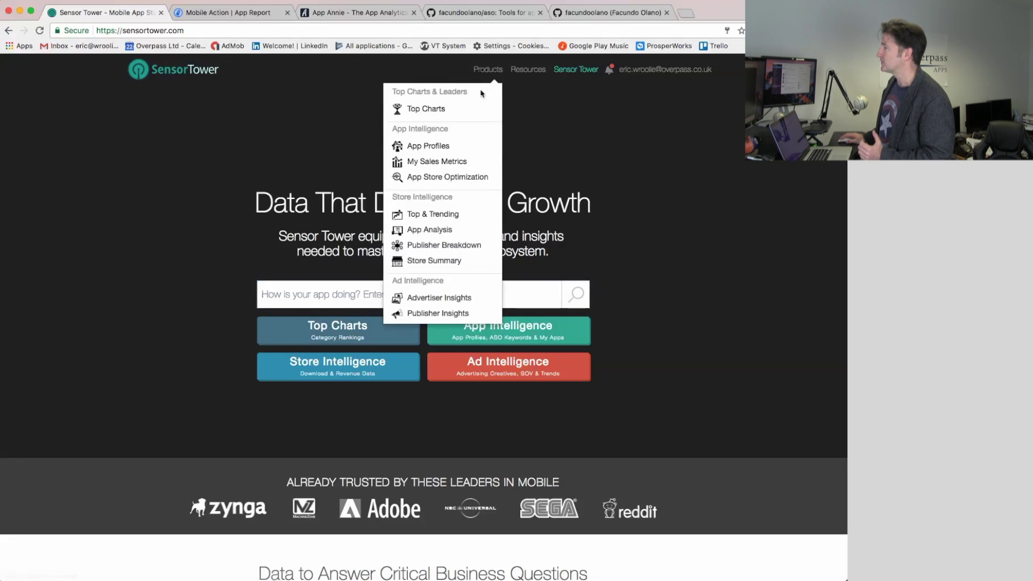
{"action": "left_click", "coordinate": [452, 110]}
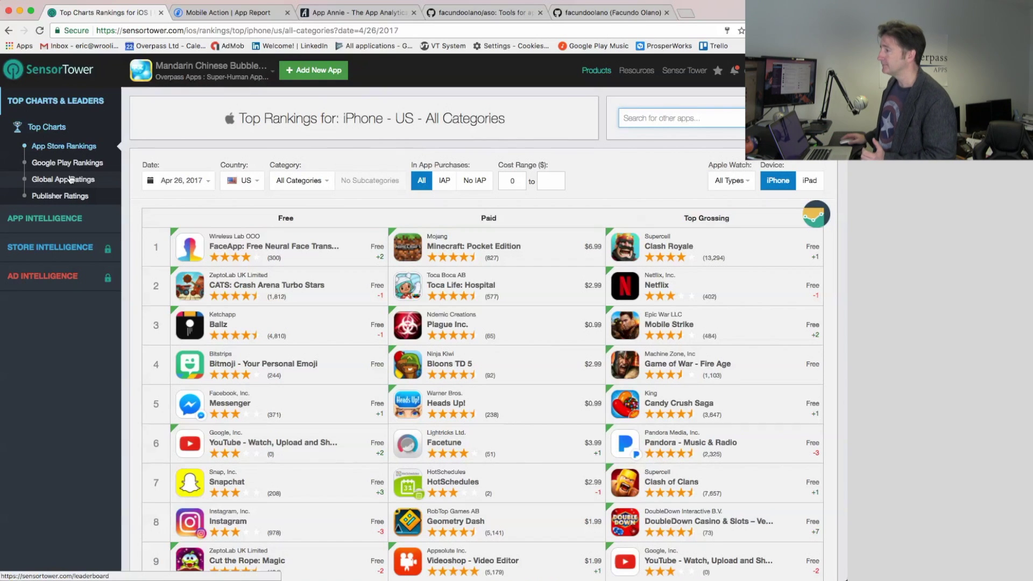
- Open the App Intelligence profile overview for Mandarin Chinese Bubble Bath and look through its reviews, description and screenshots
{"action": "left_click", "coordinate": [65, 215]}
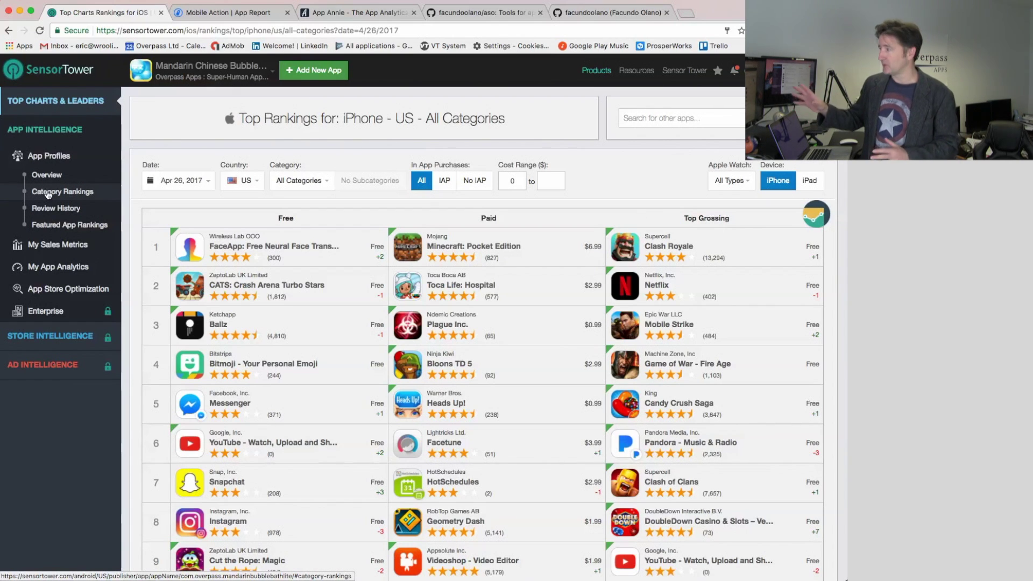
{"action": "left_click", "coordinate": [250, 77]}
{"action": "left_click", "coordinate": [251, 77]}
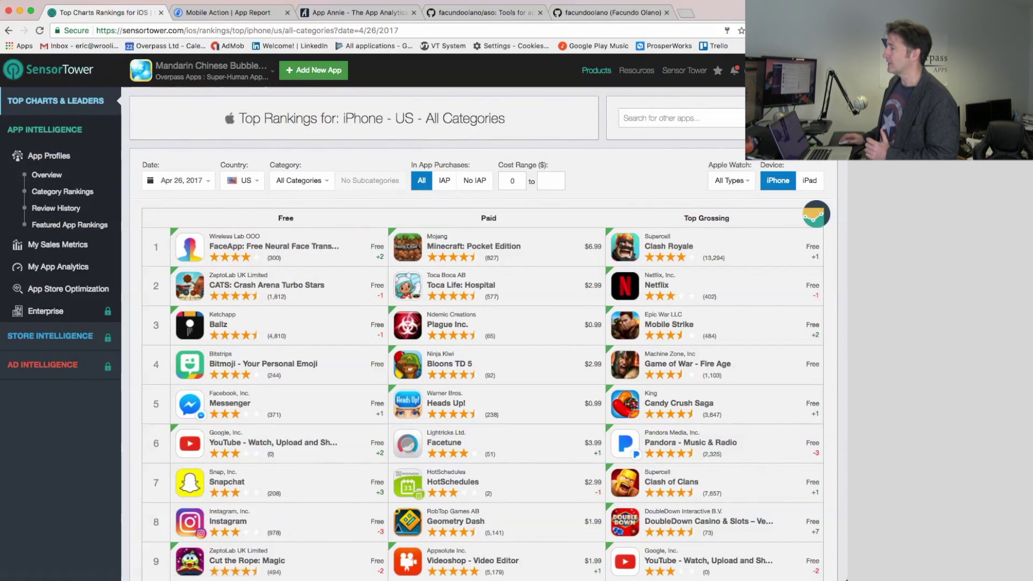
{"action": "left_click", "coordinate": [46, 176]}
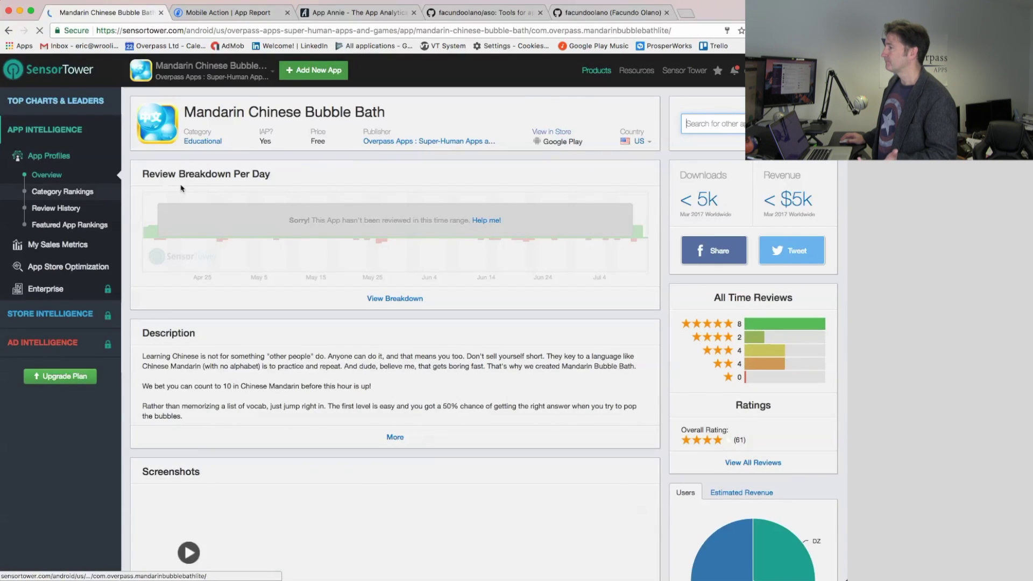
{"action": "scroll", "coordinate": [312, 249], "scroll_direction": "down", "scroll_amount": 1}
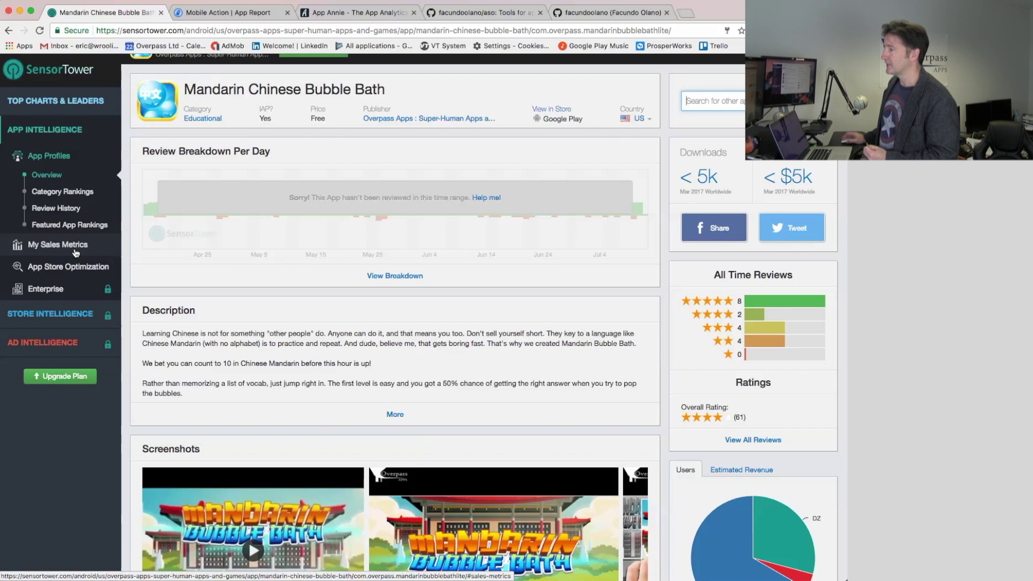
{"action": "scroll", "coordinate": [70, 258], "scroll_direction": "down", "scroll_amount": 1}
- Open the App Store Optimization keyword rankings for Mandarin Chinese Bubble Bath and dismiss the suggested search terms
{"action": "left_click", "coordinate": [62, 270]}
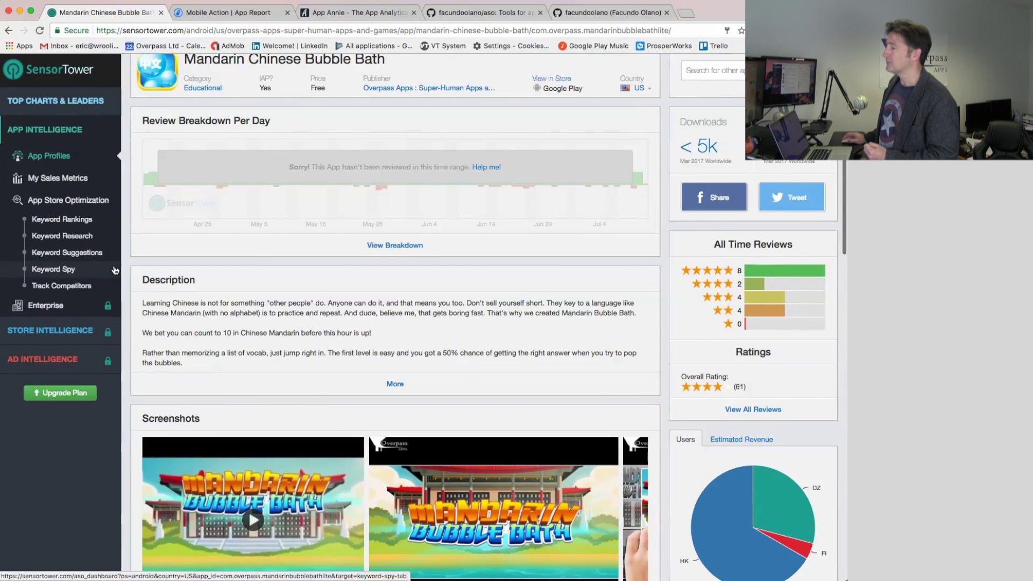
{"action": "left_click", "coordinate": [60, 225]}
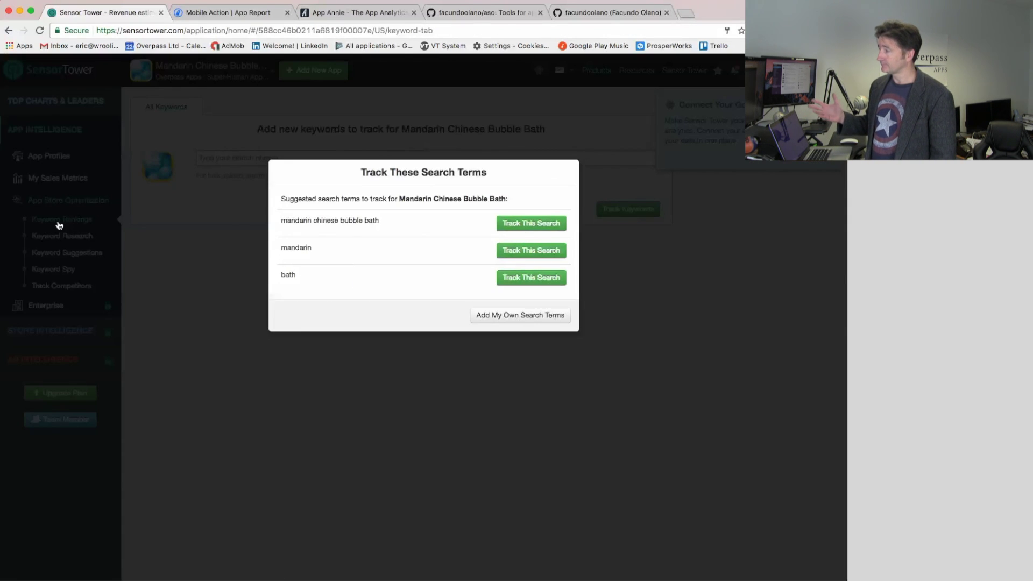
{"action": "left_click", "coordinate": [344, 363]}
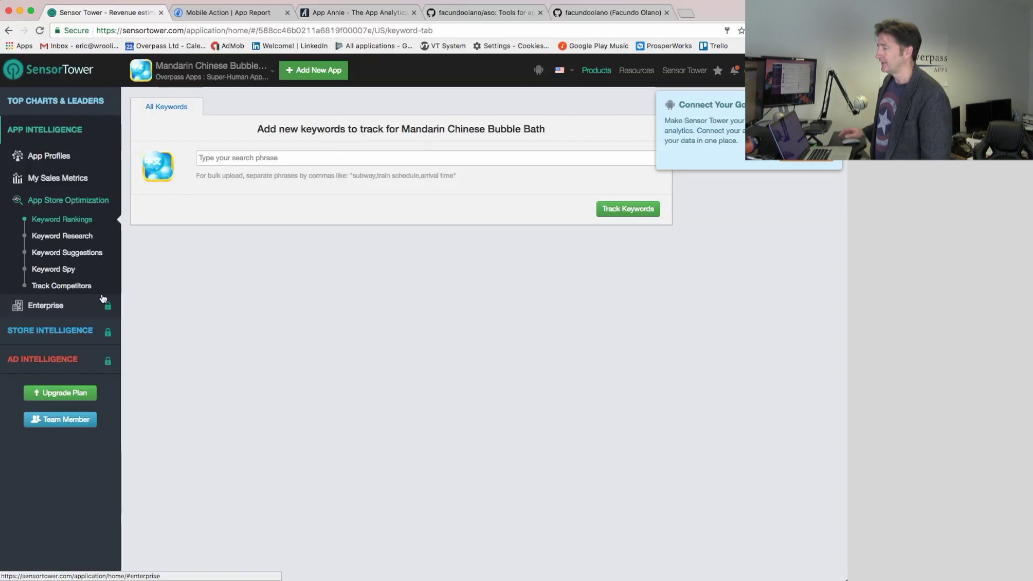
{"action": "scroll", "coordinate": [100, 285], "scroll_direction": "down", "scroll_amount": 1}
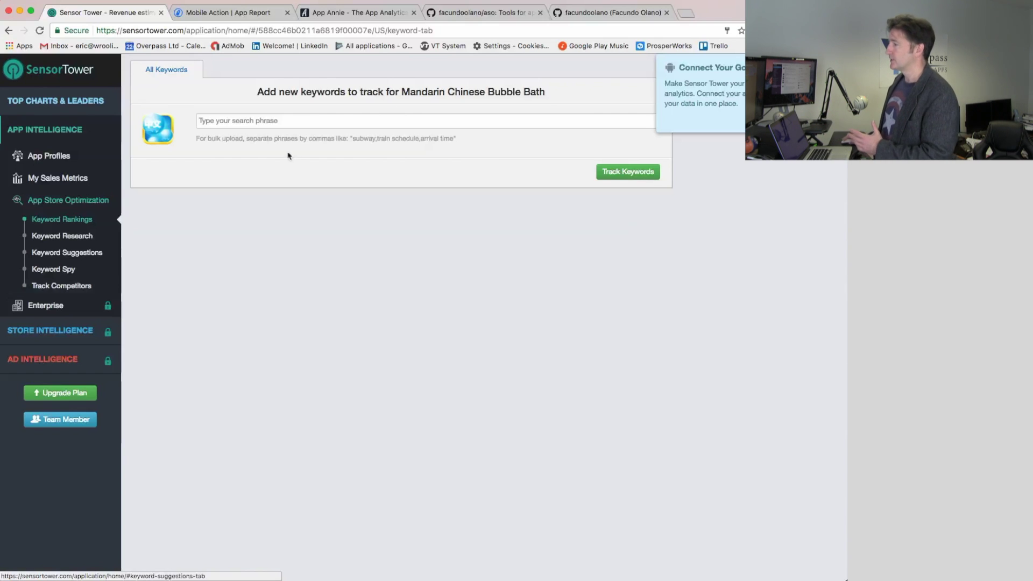
- Look at Keyword Research, and generate keyword suggestions from all of the app's seed keywords
{"action": "left_click", "coordinate": [69, 237]}
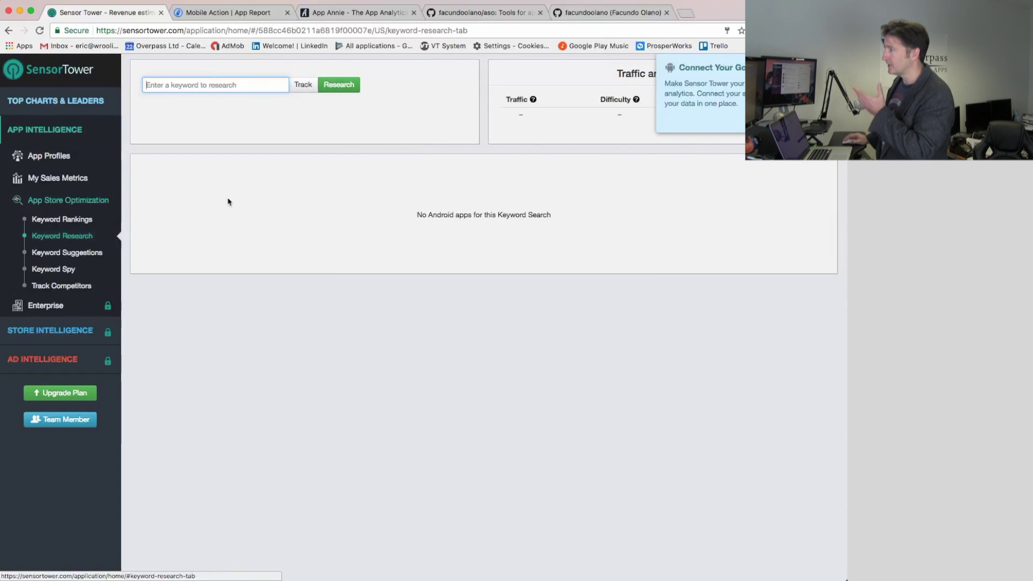
{"action": "left_click", "coordinate": [221, 86]}
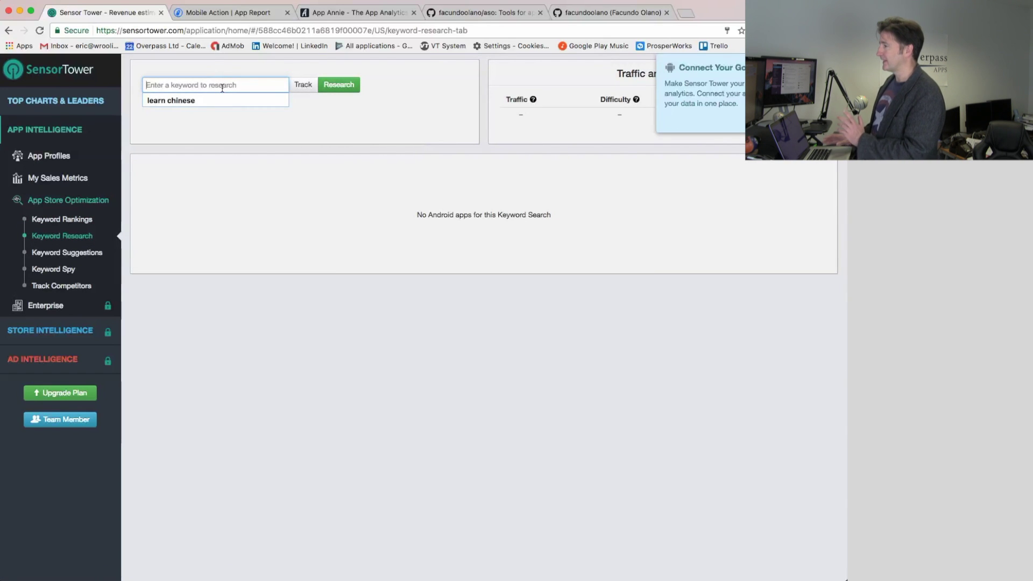
{"action": "left_click", "coordinate": [67, 252]}
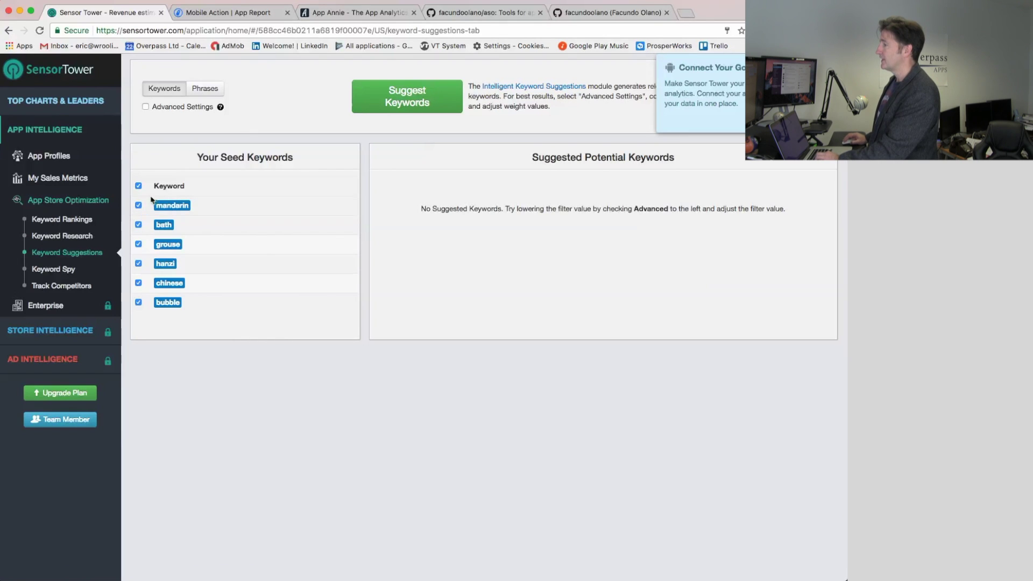
{"action": "left_click", "coordinate": [403, 106]}
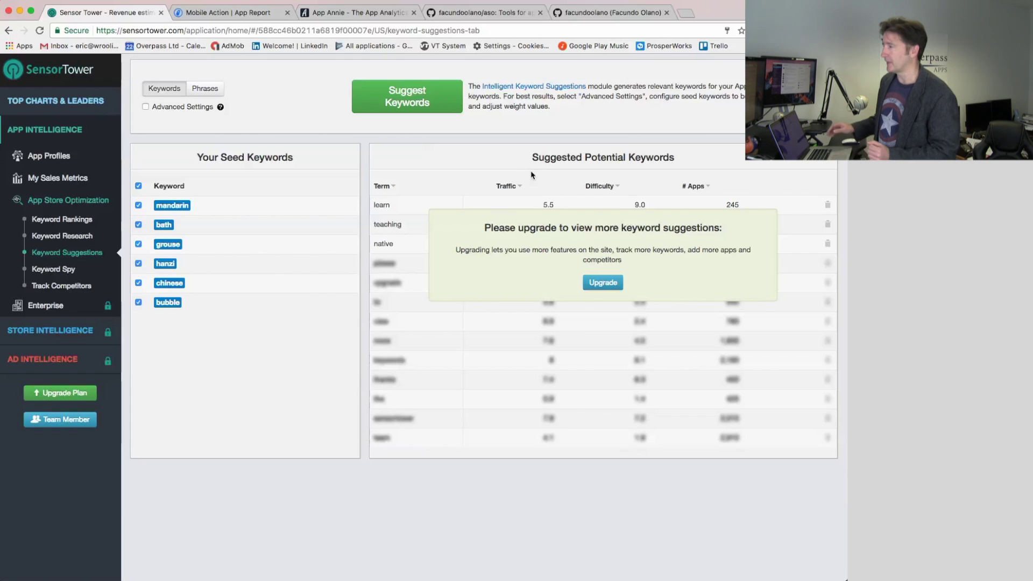
{"action": "scroll", "coordinate": [419, 175], "scroll_direction": "up", "scroll_amount": 2}
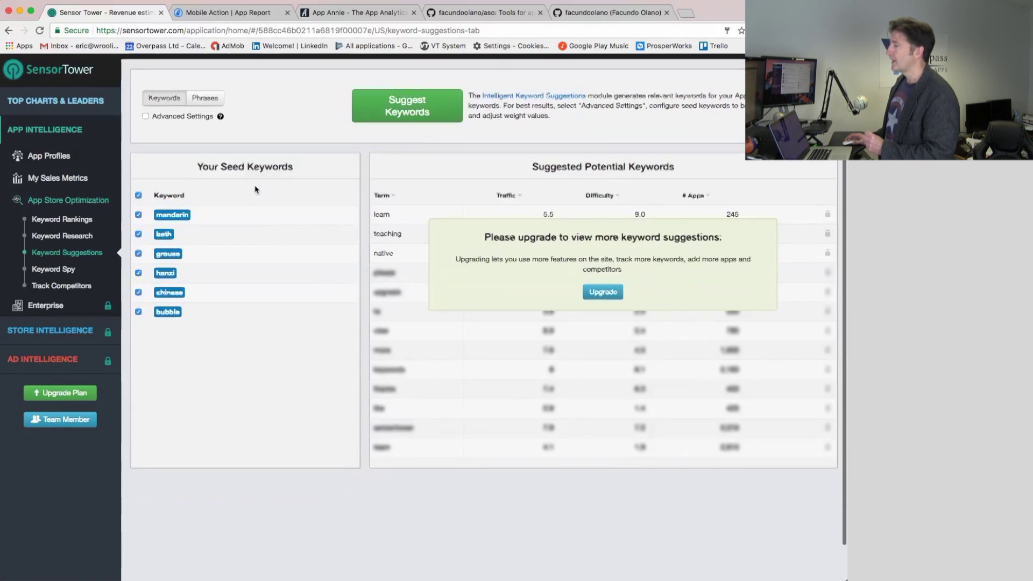
{"action": "scroll", "coordinate": [257, 190], "scroll_direction": "down", "scroll_amount": 1}
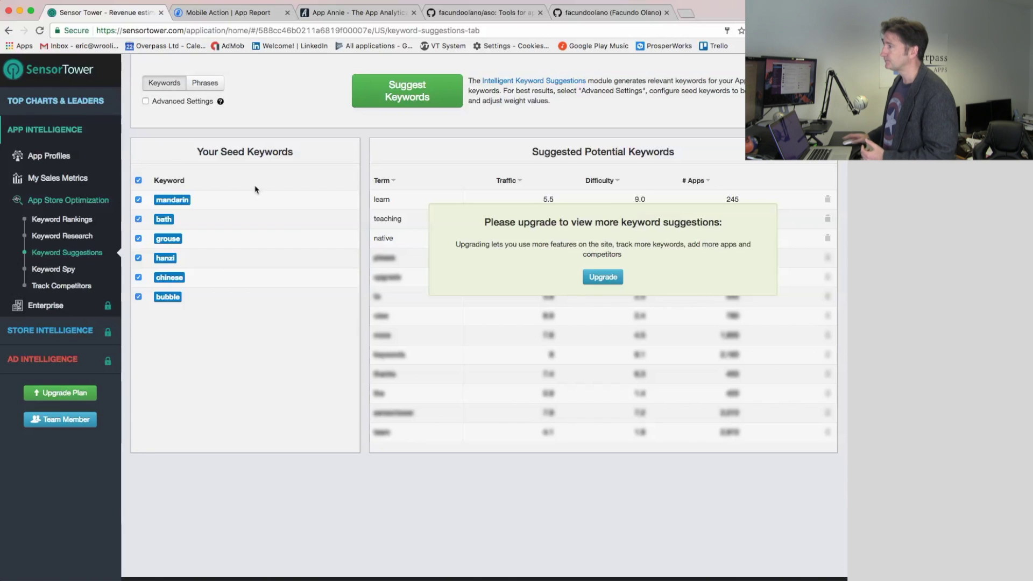
- Open Sensor Tower's upgrade pricing for small businesses and compare the Pro and Business plans
{"action": "left_click", "coordinate": [232, 13]}
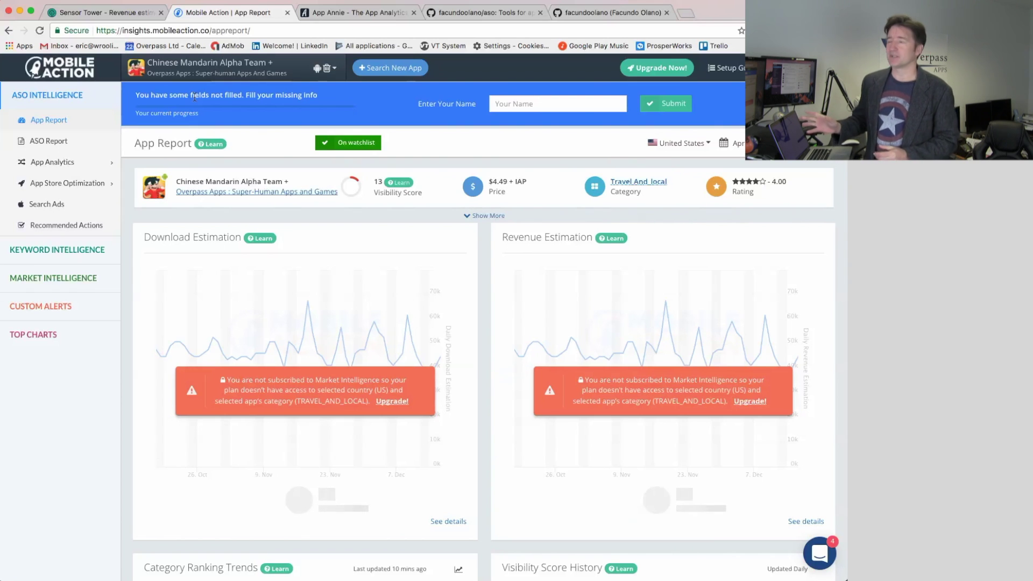
{"action": "left_click", "coordinate": [120, 13]}
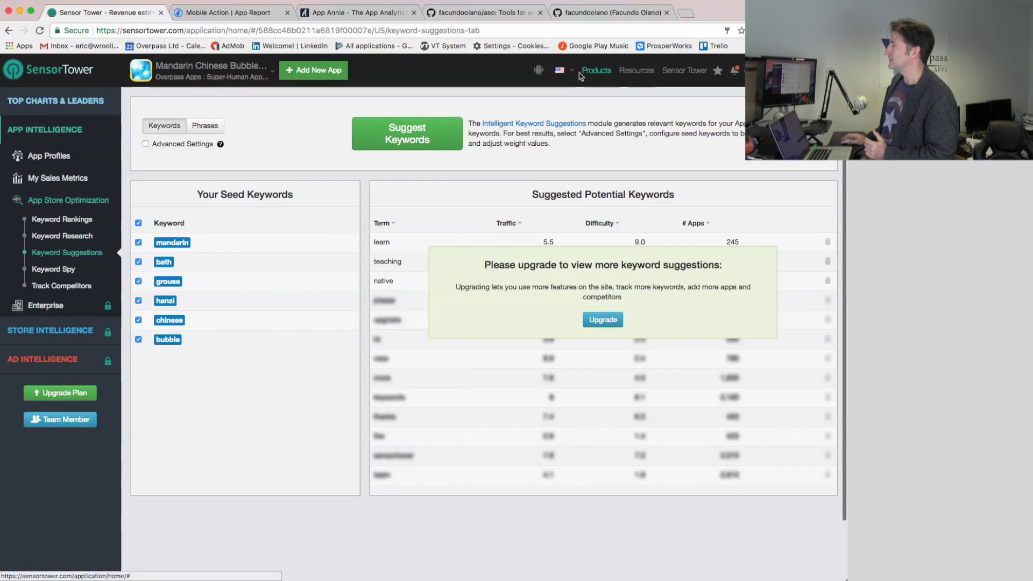
{"action": "left_click", "coordinate": [603, 320]}
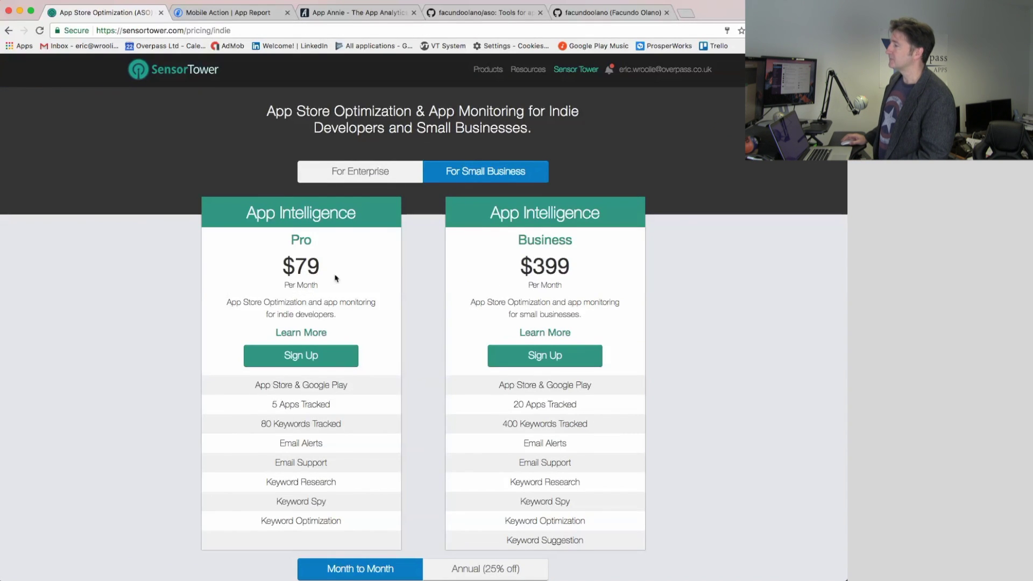
{"action": "scroll", "coordinate": [294, 325], "scroll_direction": "down", "scroll_amount": 2}
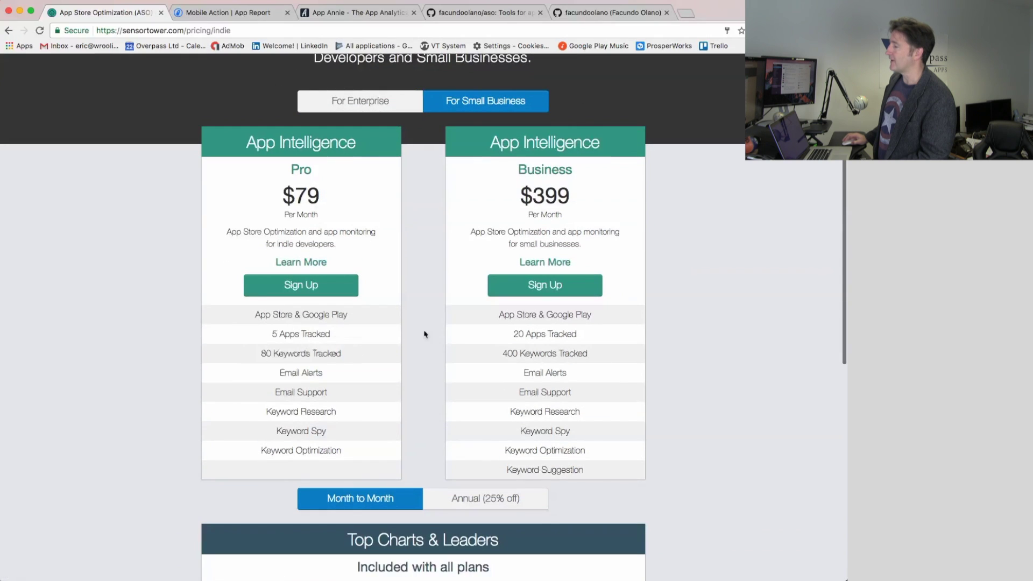
{"action": "mouse_move", "coordinate": [520, 336]}
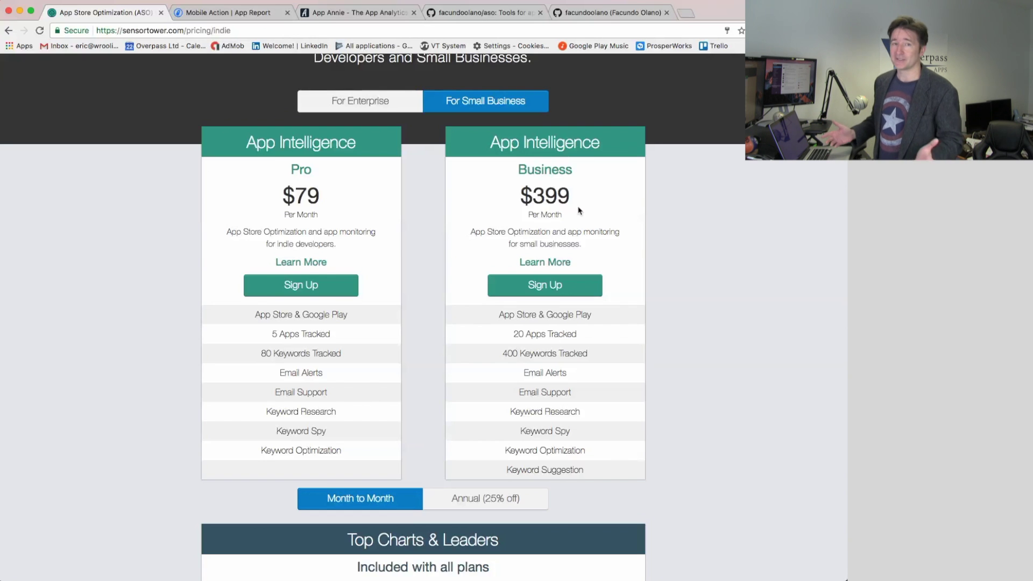
- Switch to Mobile Action and open its upgrade pricing to compare the ASO Intelligence plans
{"action": "left_click", "coordinate": [249, 15]}
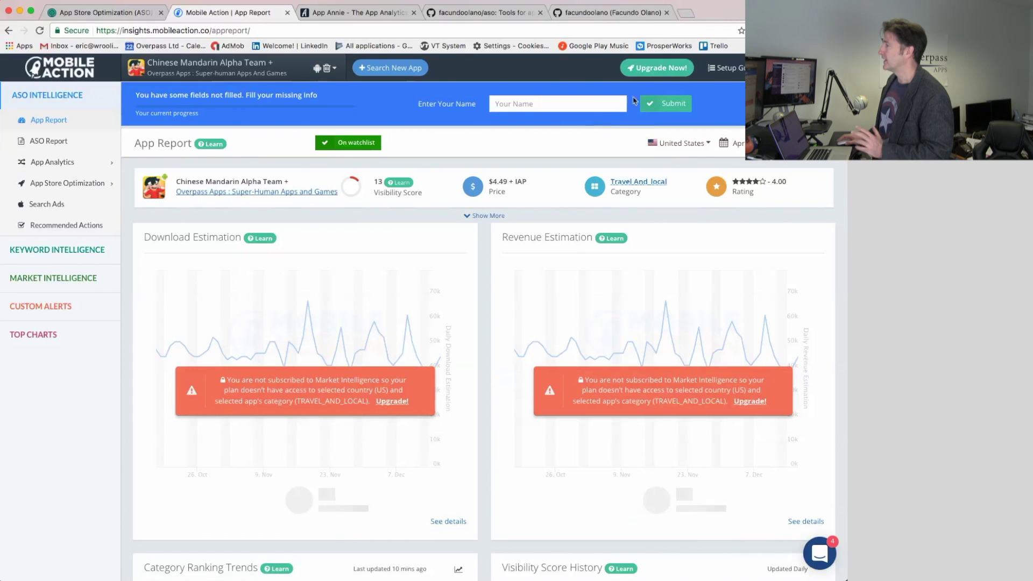
{"action": "left_click", "coordinate": [656, 67]}
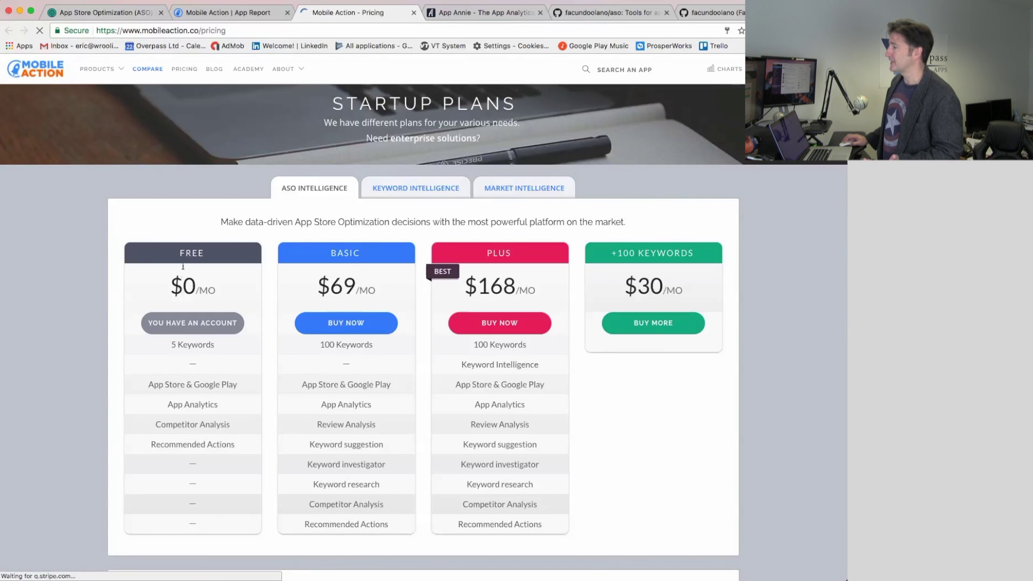
{"action": "scroll", "coordinate": [231, 312], "scroll_direction": "down", "scroll_amount": 1}
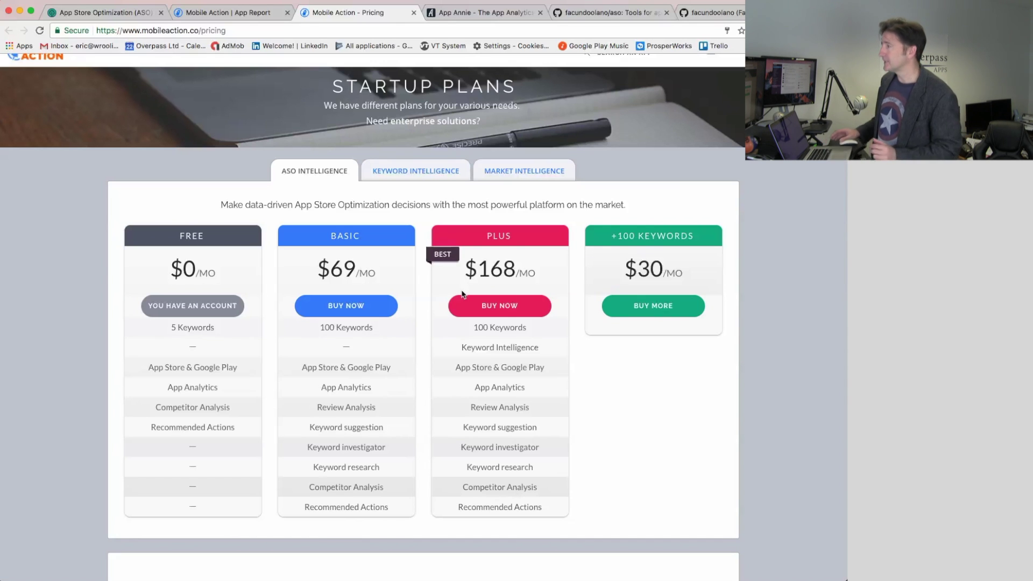
- Return to the Mobile Action app report and open the App Store Optimization keyword suggestions for Chinese Mandarin Alpha Team +
{"action": "left_click", "coordinate": [251, 13]}
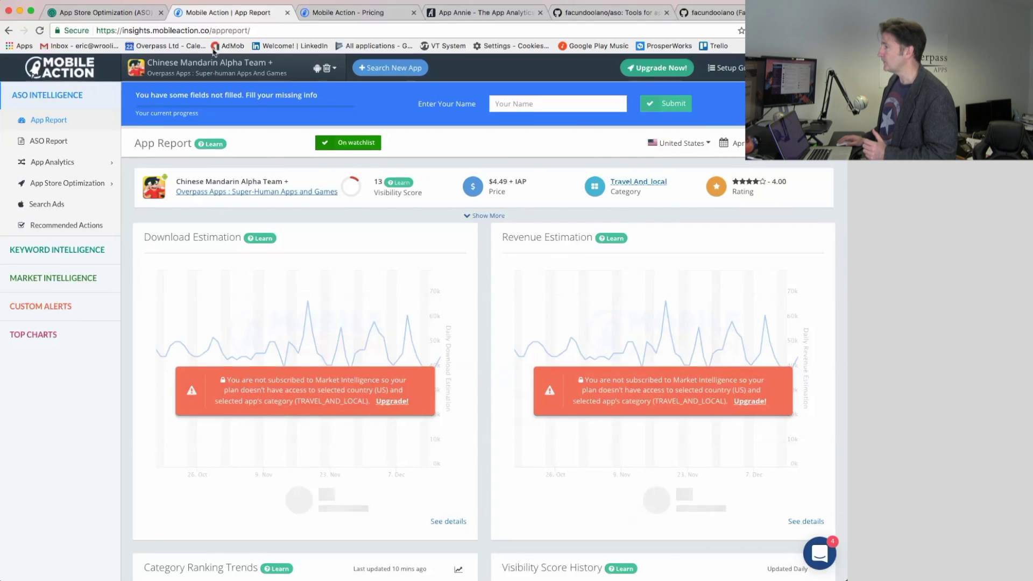
{"action": "left_click", "coordinate": [63, 183]}
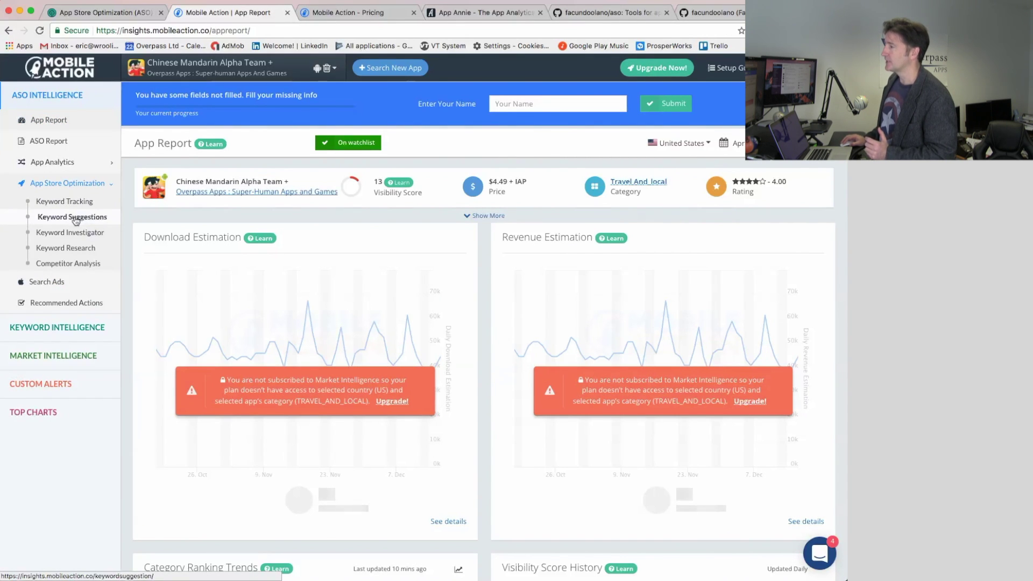
{"action": "left_click", "coordinate": [75, 218]}
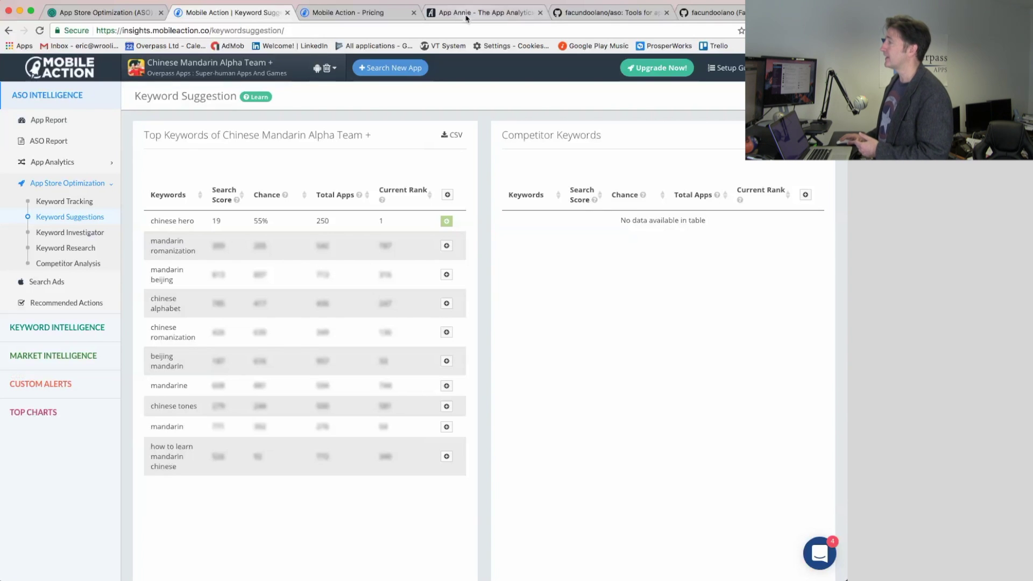
- Switch to App Annie and open the details of Learn Swahili Bubble Bath Game from the recent searches
{"action": "left_click", "coordinate": [491, 3]}
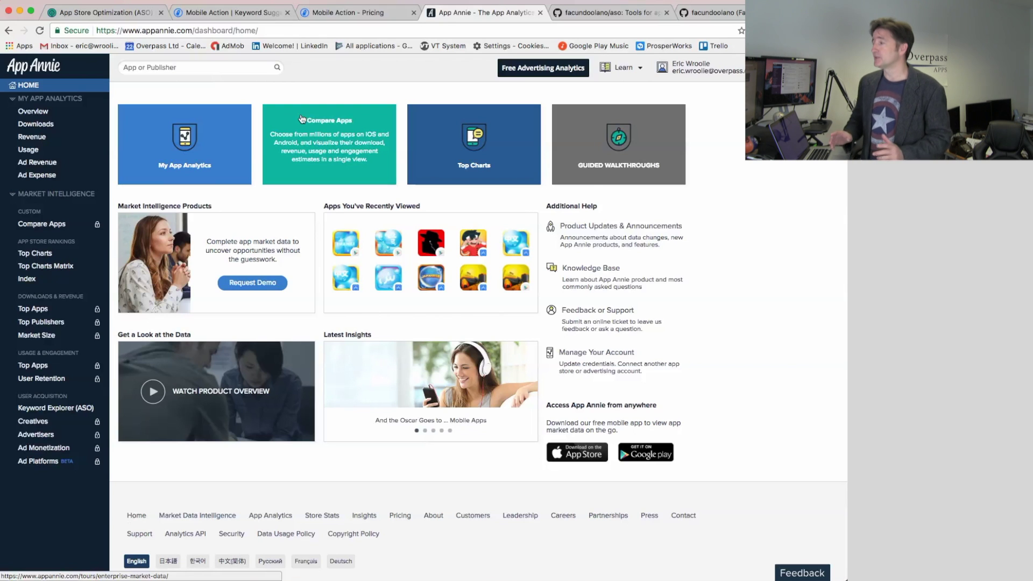
{"action": "left_click", "coordinate": [194, 68]}
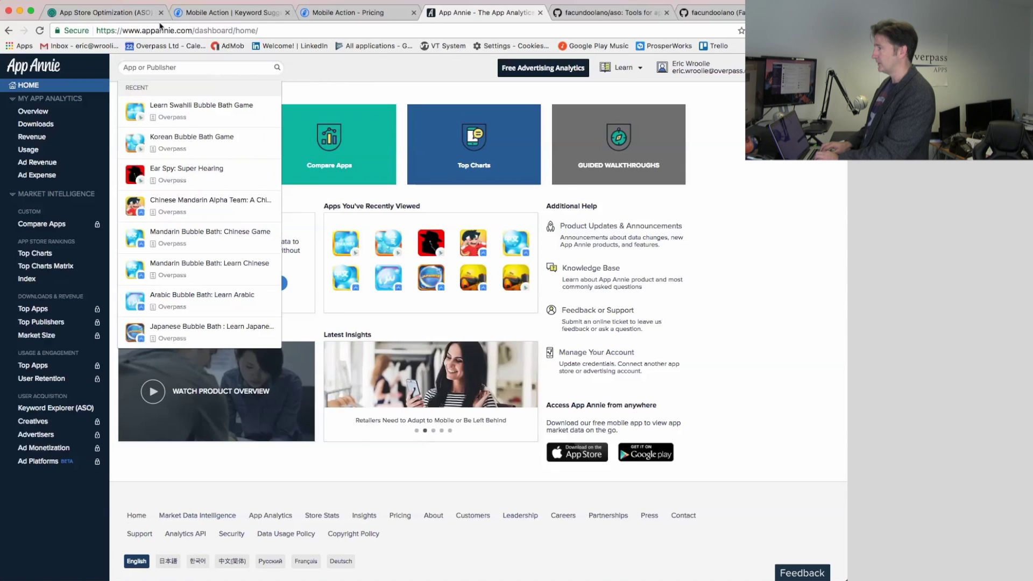
{"action": "scroll", "coordinate": [154, 119], "scroll_direction": "down", "scroll_amount": 1}
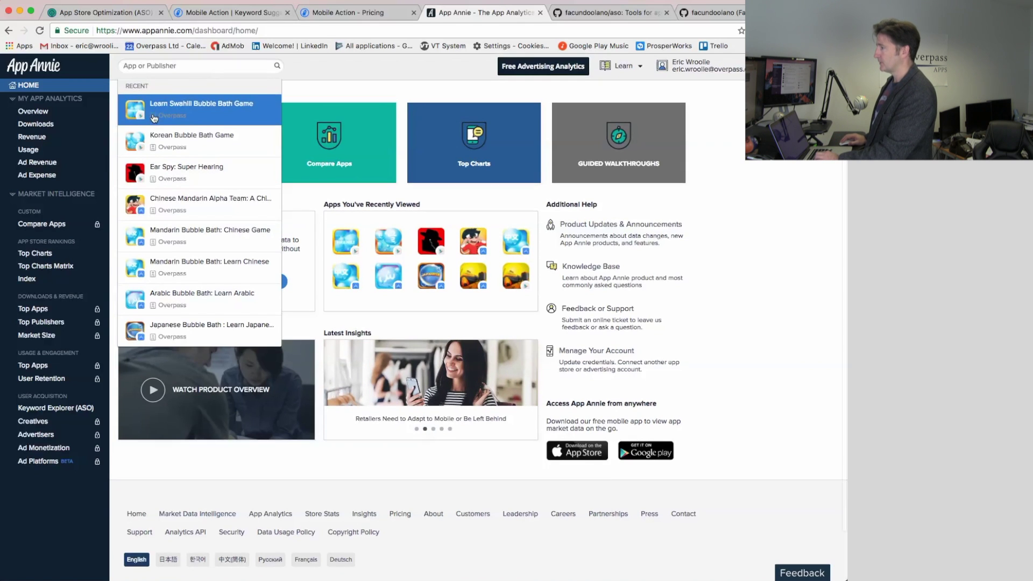
{"action": "left_click", "coordinate": [155, 117]}
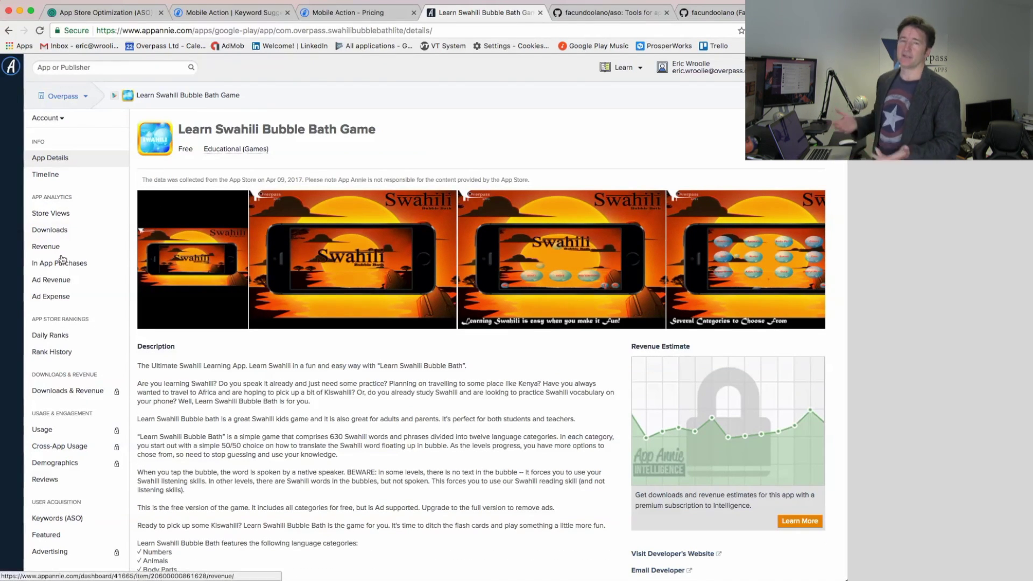
- Open the Keywords (ASO) report for Learn Swahili Bubble Bath Game
{"action": "scroll", "coordinate": [62, 261], "scroll_direction": "down", "scroll_amount": 3}
{"action": "left_click", "coordinate": [54, 296]}
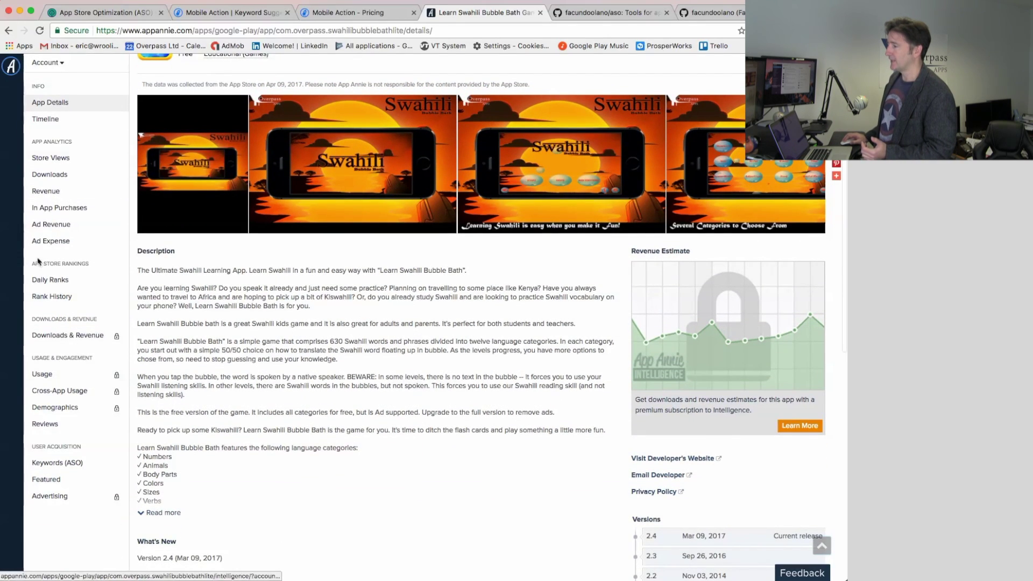
{"action": "scroll", "coordinate": [91, 285], "scroll_direction": "down", "scroll_amount": 1}
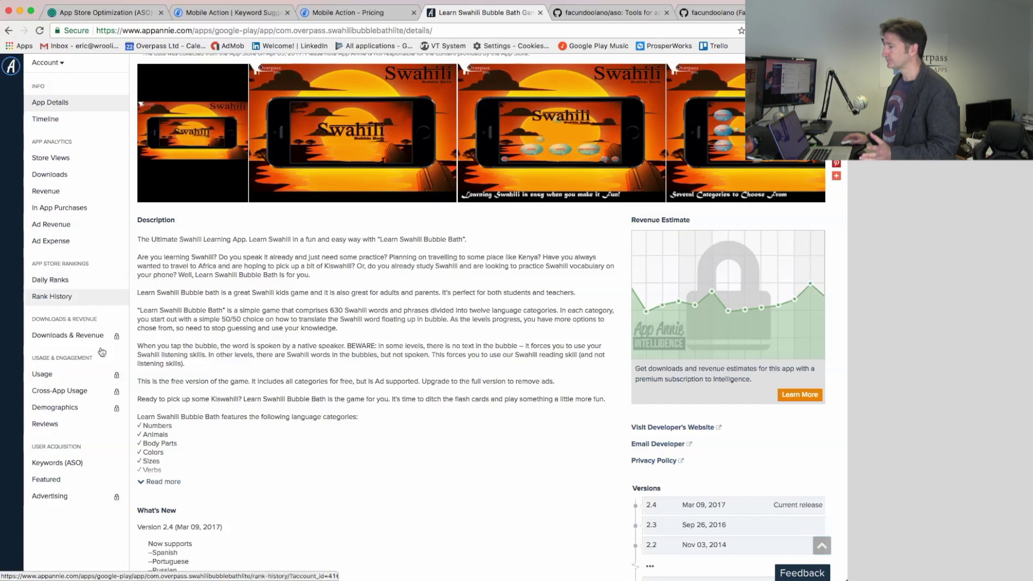
{"action": "left_click", "coordinate": [72, 463]}
{"action": "scroll", "coordinate": [300, 393], "scroll_direction": "down", "scroll_amount": 1}
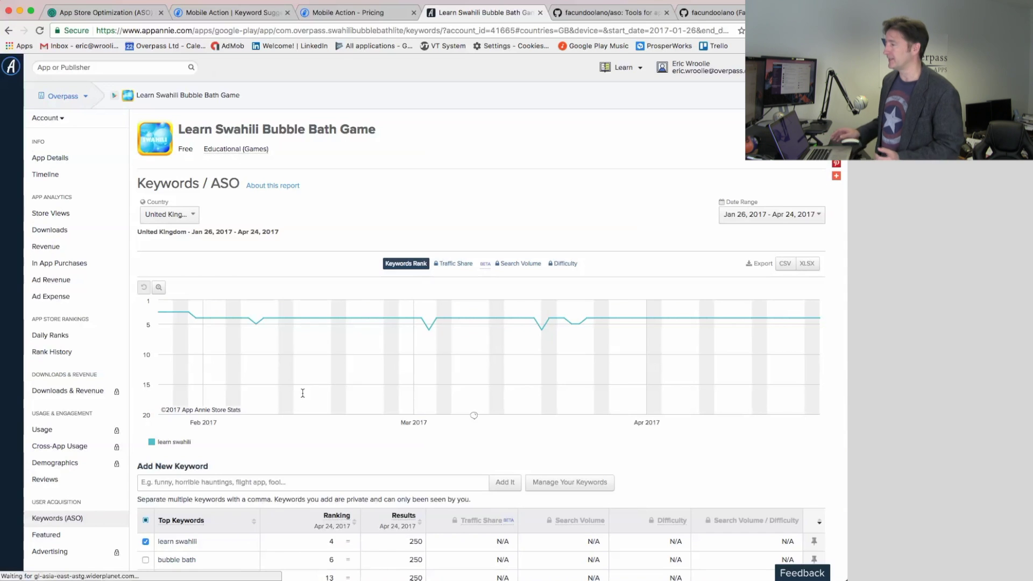
- Add "swahili words" as a new keyword for the app and review the keyword ranking chart and table
{"action": "scroll", "coordinate": [303, 393], "scroll_direction": "down", "scroll_amount": 4}
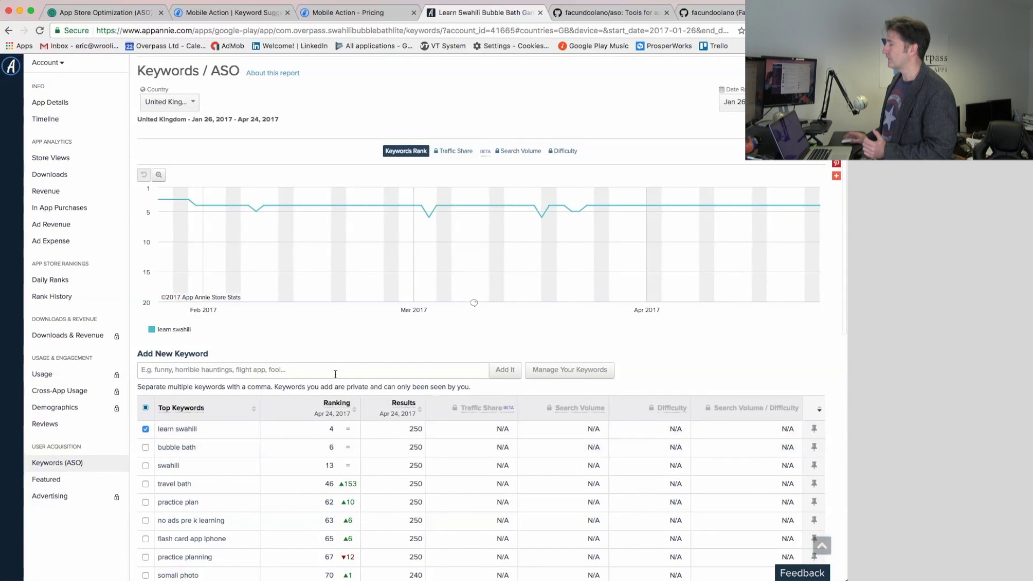
{"action": "left_click", "coordinate": [296, 367]}
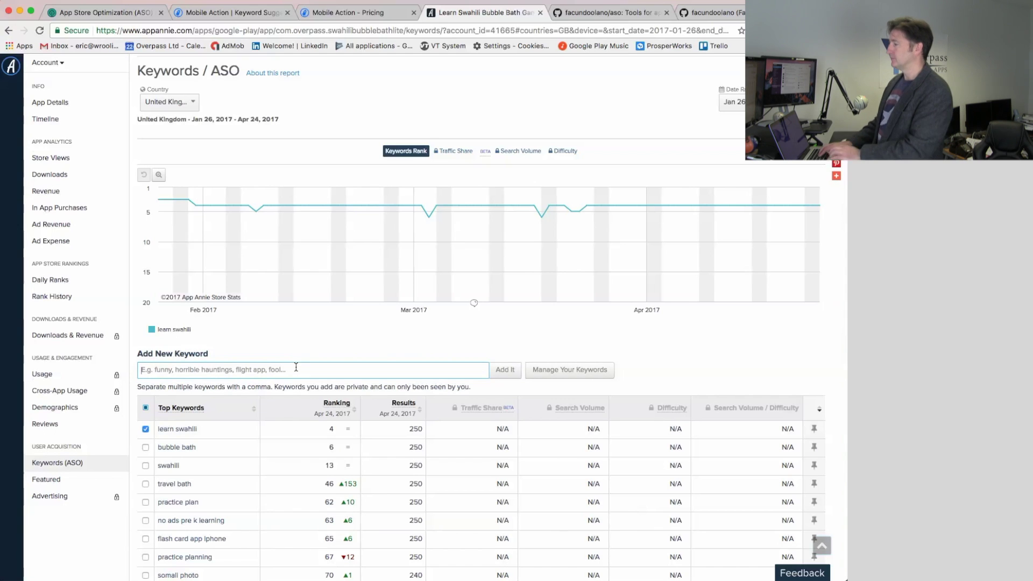
{"action": "type", "text": "s"}
{"action": "key", "text": "BackSpace"}
{"action": "type", "text": "swahili words"}
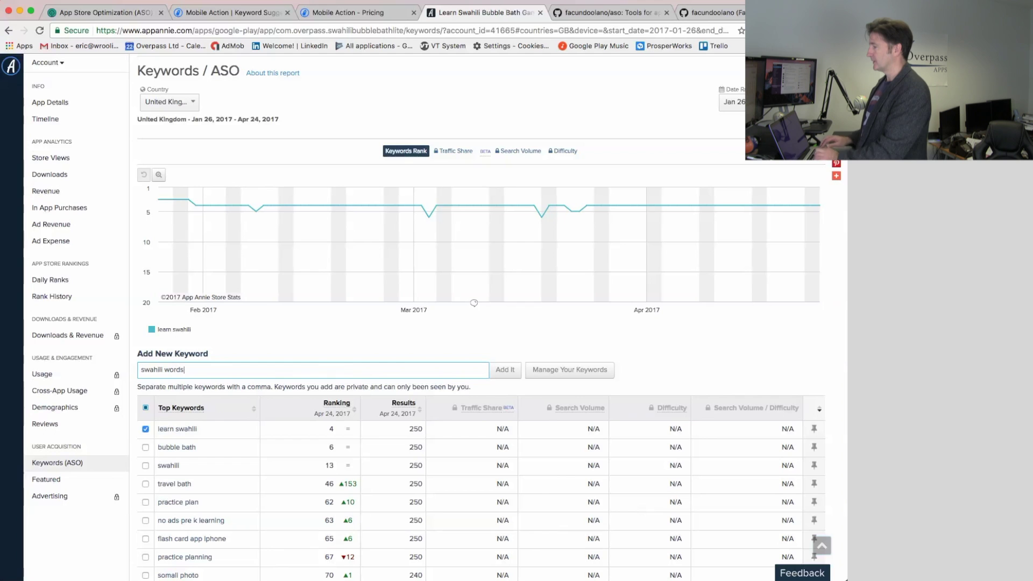
{"action": "key", "text": "Return"}
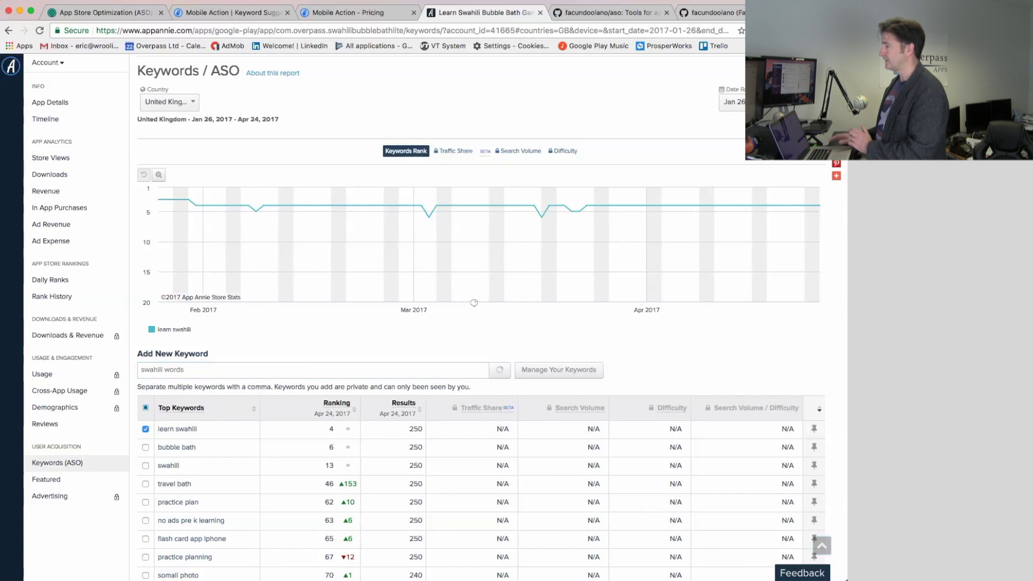
{"action": "scroll", "coordinate": [331, 379], "scroll_direction": "down", "scroll_amount": 2}
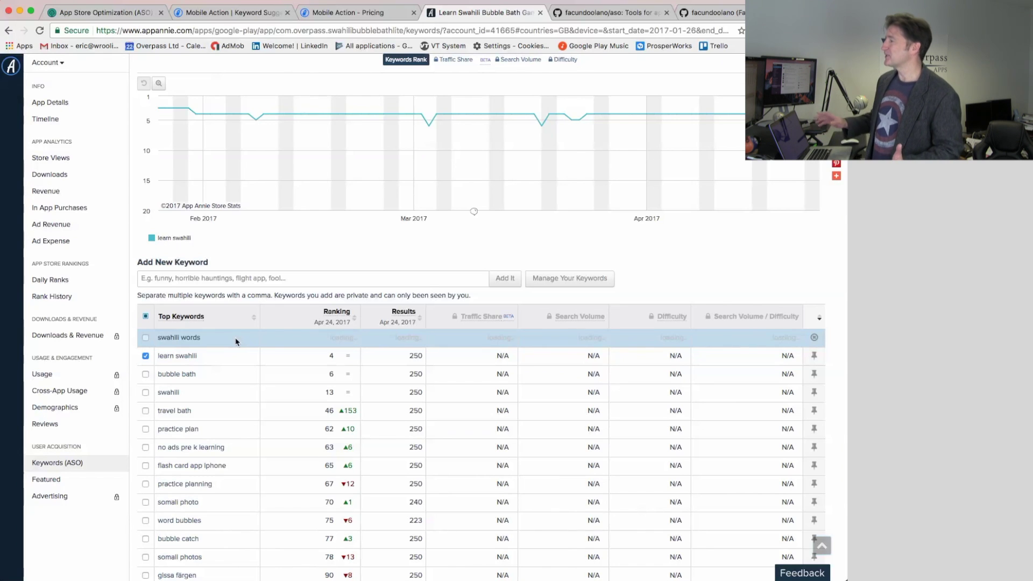
{"action": "scroll", "coordinate": [284, 316], "scroll_direction": "up", "scroll_amount": 4}
{"action": "scroll", "coordinate": [286, 237], "scroll_direction": "down", "scroll_amount": 2}
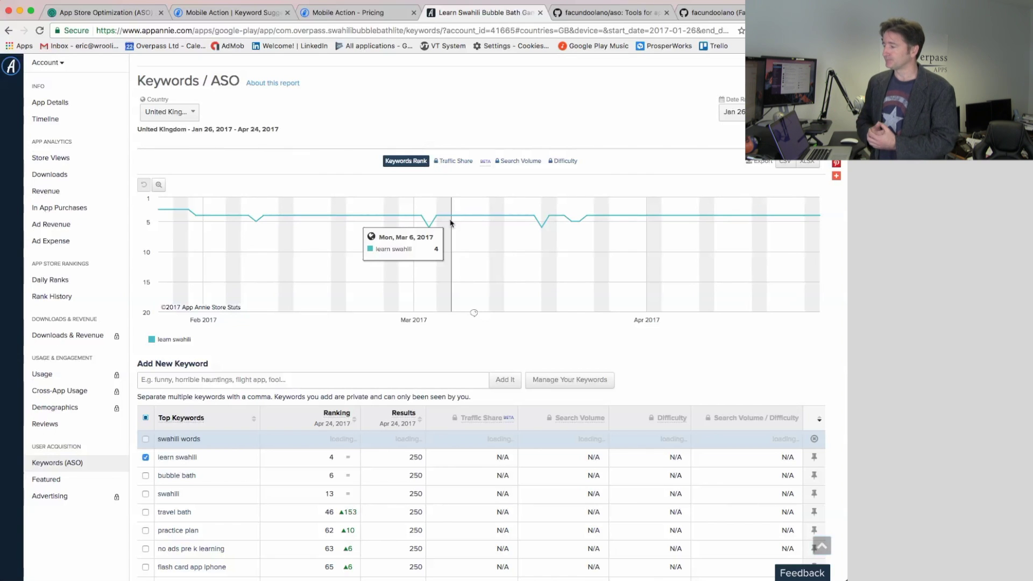
{"action": "scroll", "coordinate": [451, 223], "scroll_direction": "down", "scroll_amount": 3}
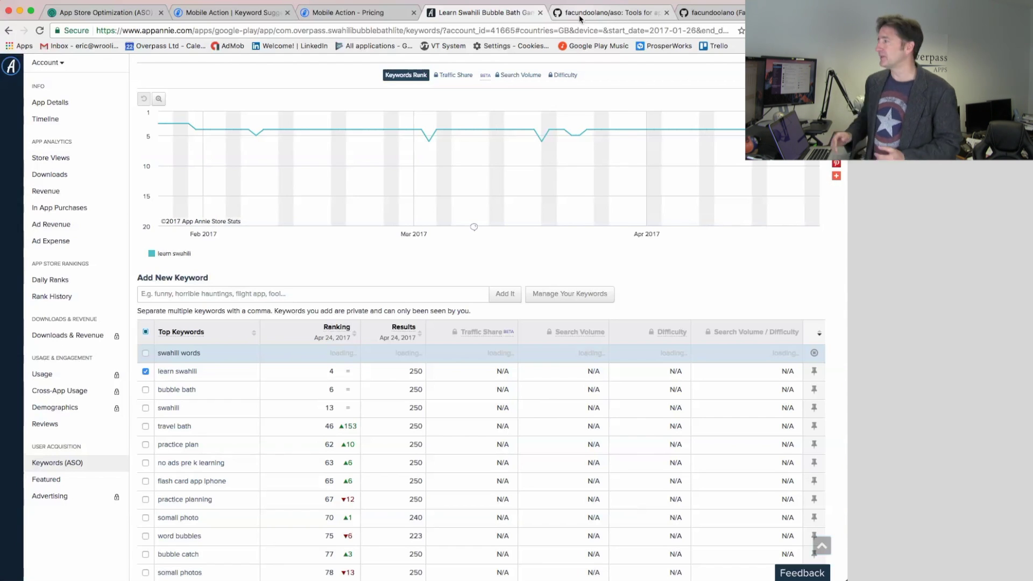
- Switch to the aso repository on GitHub, view its owner's profile with the pinned repositories, and return to the repository
{"action": "left_click", "coordinate": [565, 14]}
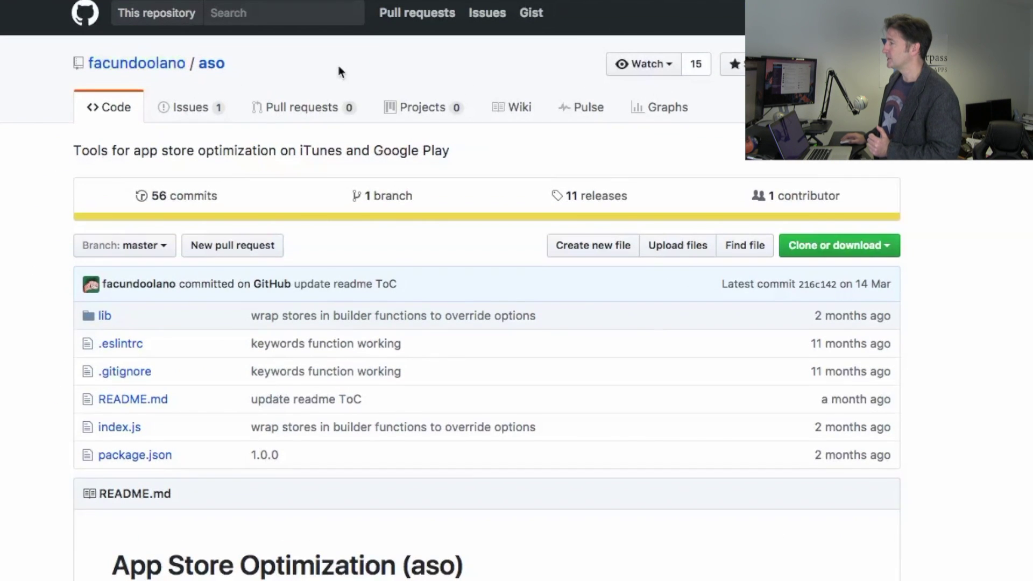
{"action": "left_click", "coordinate": [129, 71]}
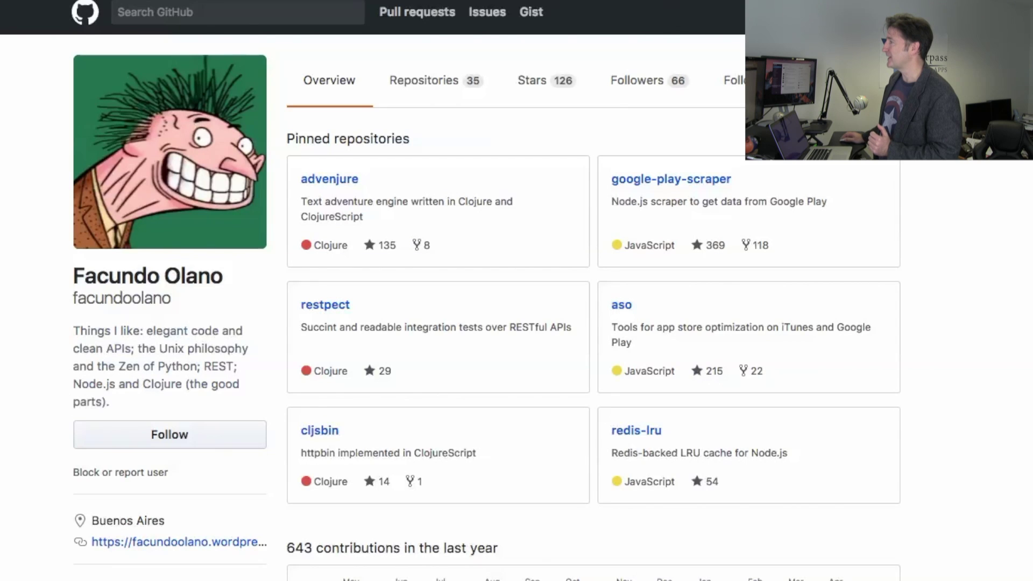
{"action": "key", "text": "super+bracketleft"}
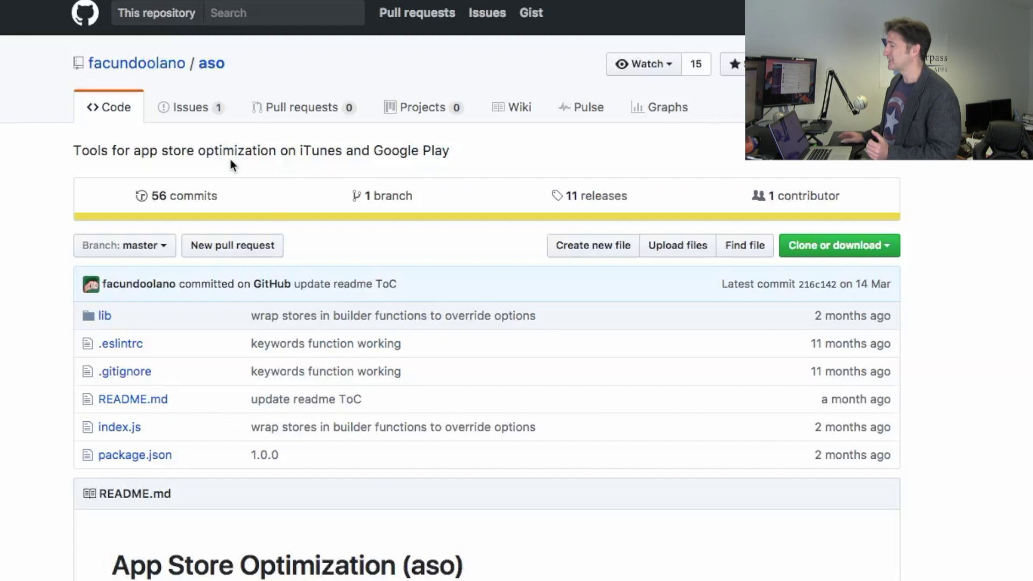
- Read the aso README from its contents and installation sections through the API reference, keyword scores and keyword suggestions
{"action": "scroll", "coordinate": [234, 248], "scroll_direction": "down", "scroll_amount": 5}
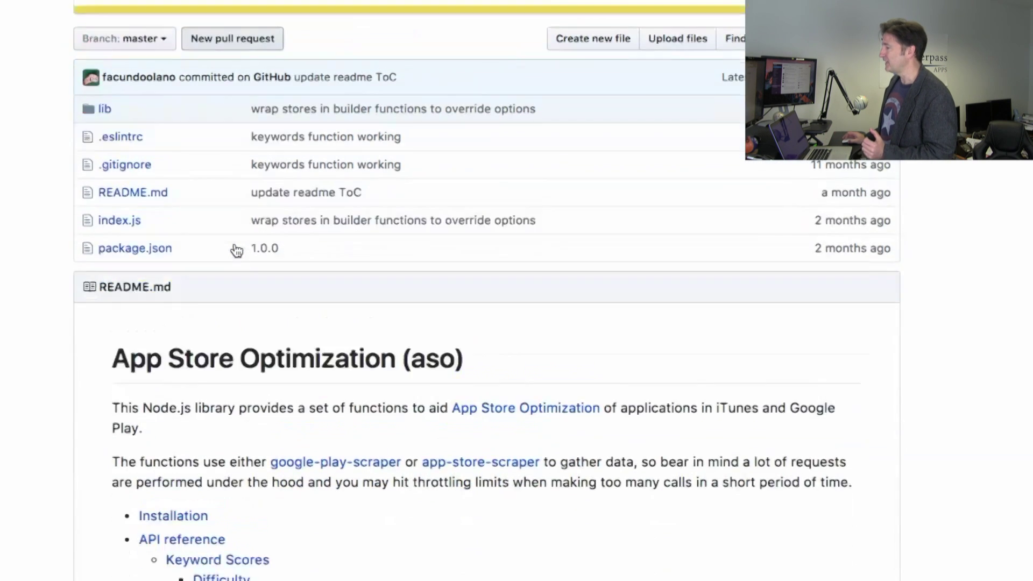
{"action": "scroll", "coordinate": [370, 462], "scroll_direction": "down", "scroll_amount": 1}
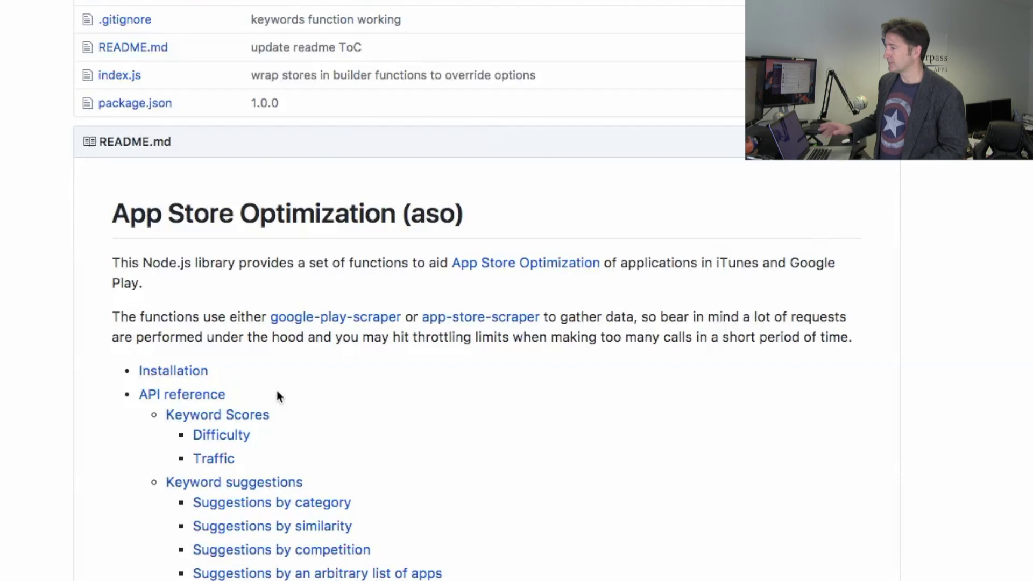
{"action": "scroll", "coordinate": [277, 397], "scroll_direction": "down", "scroll_amount": 6}
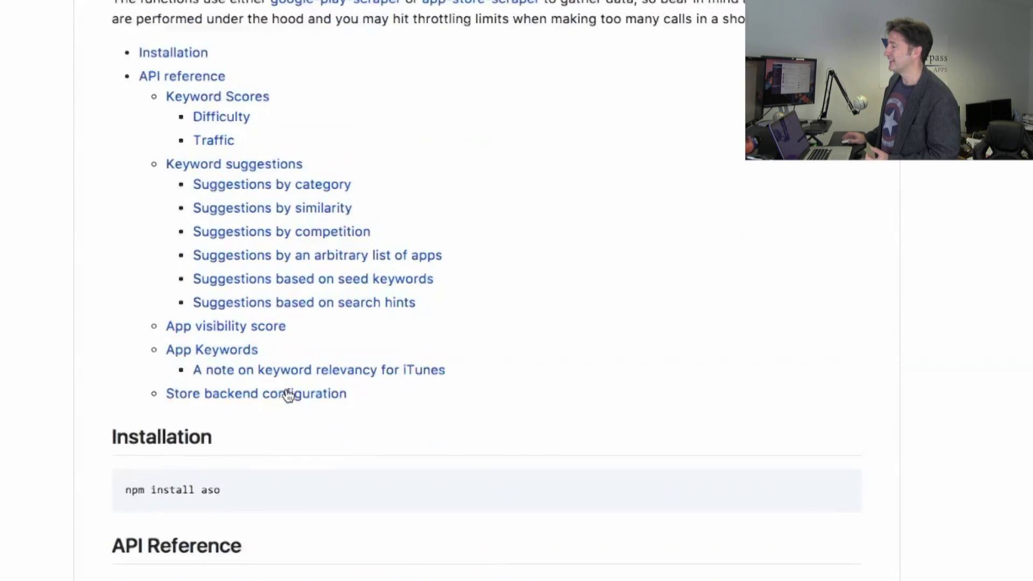
{"action": "scroll", "coordinate": [289, 396], "scroll_direction": "down", "scroll_amount": 2}
{"action": "scroll", "coordinate": [328, 425], "scroll_direction": "down", "scroll_amount": 2}
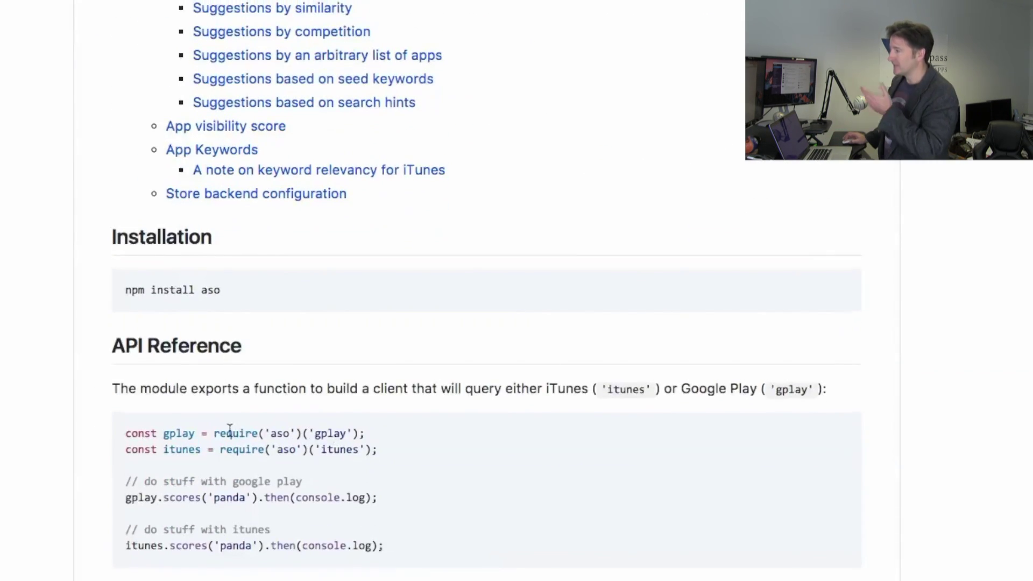
{"action": "scroll", "coordinate": [297, 432], "scroll_direction": "down", "scroll_amount": 1}
{"action": "scroll", "coordinate": [357, 435], "scroll_direction": "down", "scroll_amount": 2}
{"action": "scroll", "coordinate": [428, 387], "scroll_direction": "down", "scroll_amount": 6}
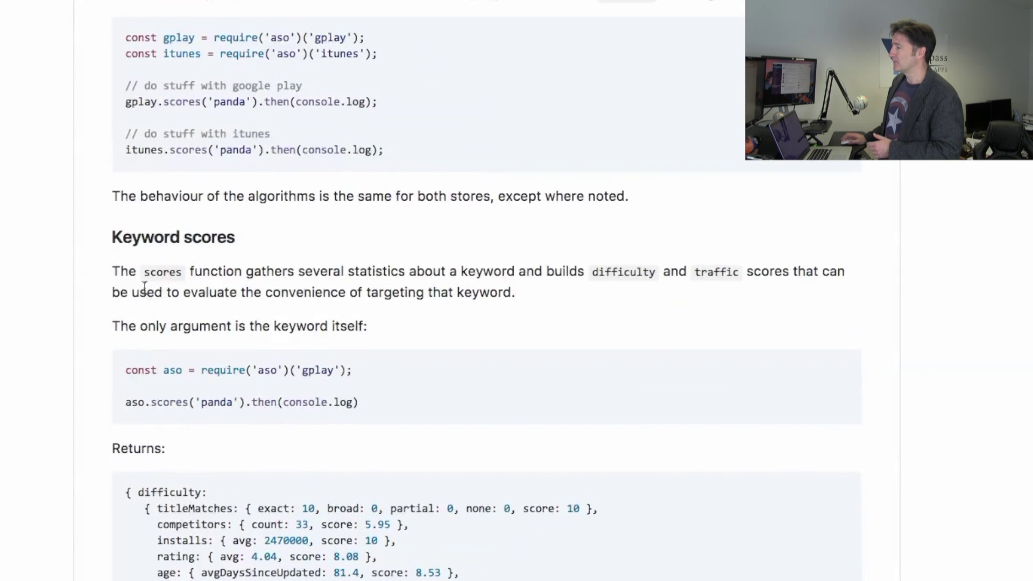
{"action": "scroll", "coordinate": [375, 401], "scroll_direction": "down", "scroll_amount": 2}
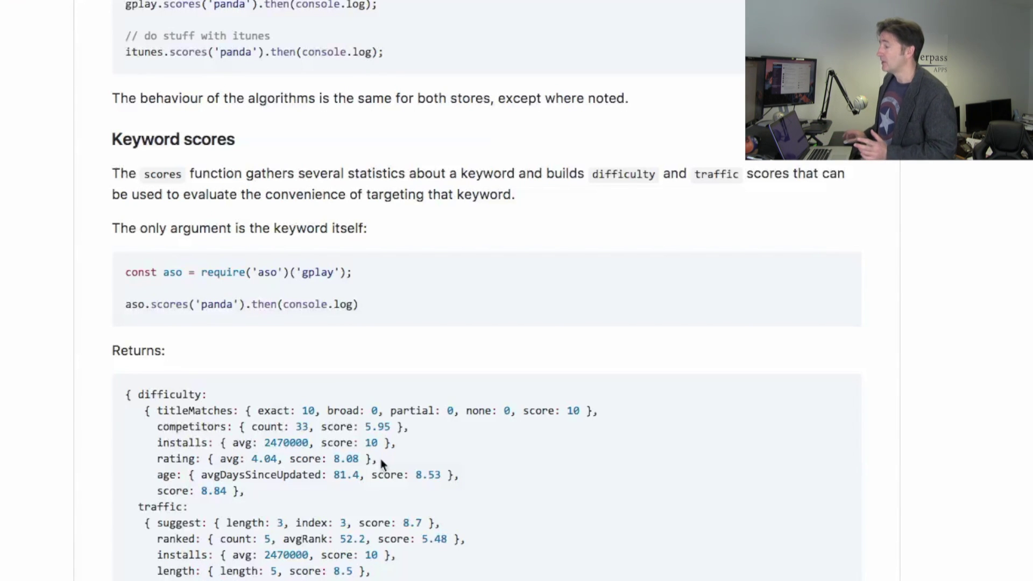
{"action": "scroll", "coordinate": [382, 462], "scroll_direction": "down", "scroll_amount": 4}
{"action": "scroll", "coordinate": [382, 463], "scroll_direction": "down", "scroll_amount": 10}
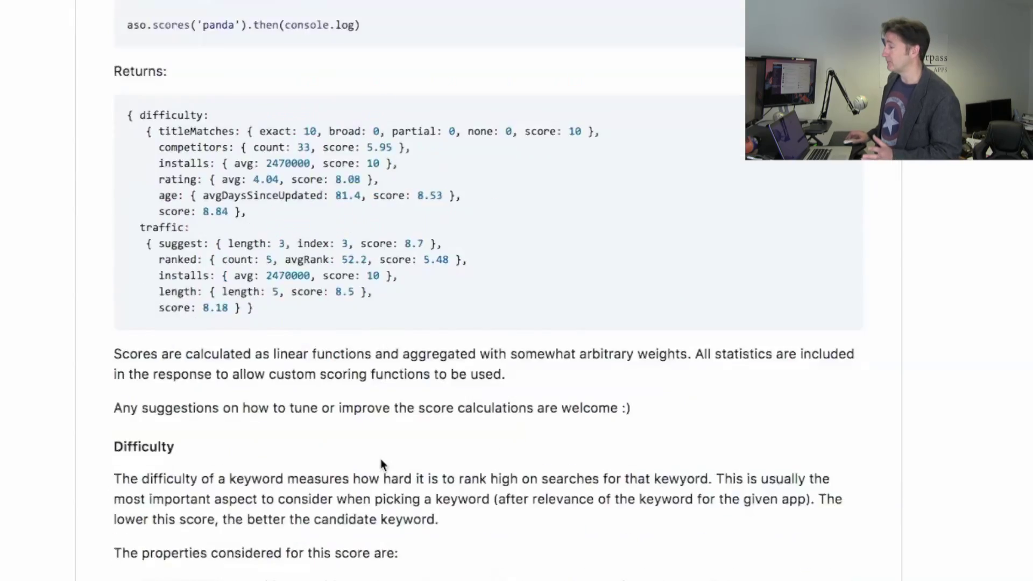
{"action": "scroll", "coordinate": [382, 464], "scroll_direction": "down", "scroll_amount": 7}
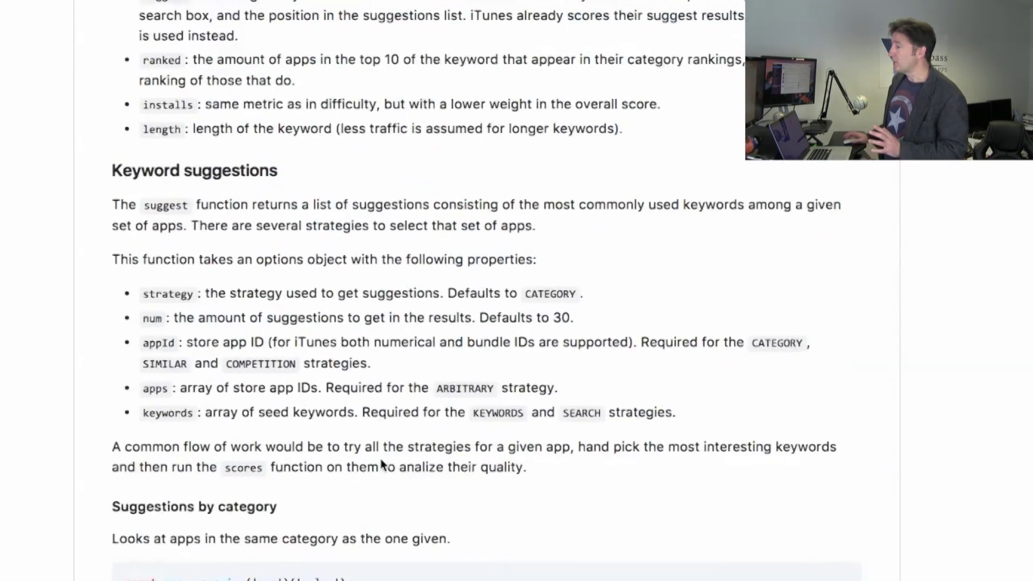